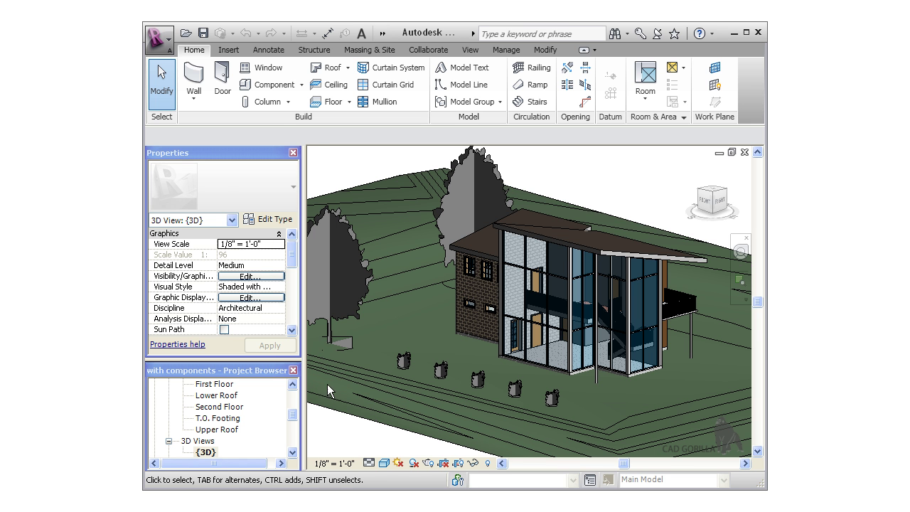
Switch from the 3D view to the First Floor plan via the Project Browser's Floor Plans list
left_click_drag(292, 415, 291, 370)
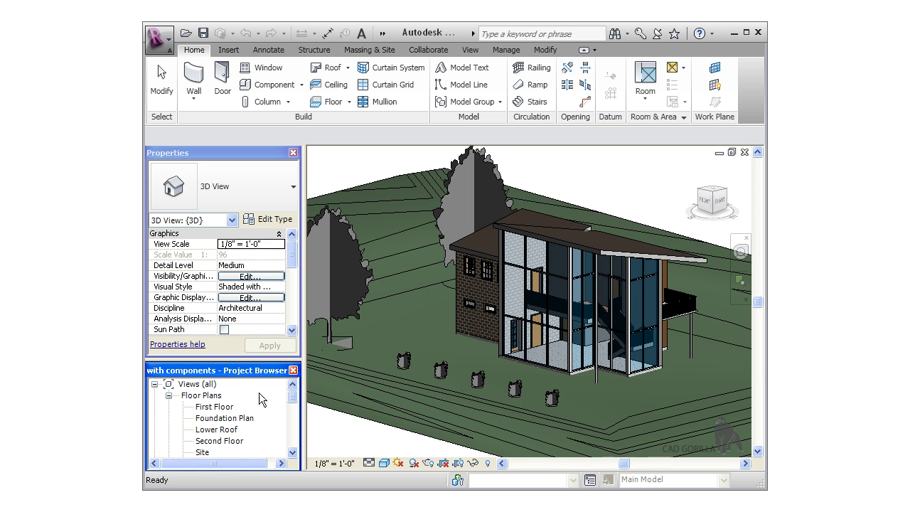
double_click(223, 408)
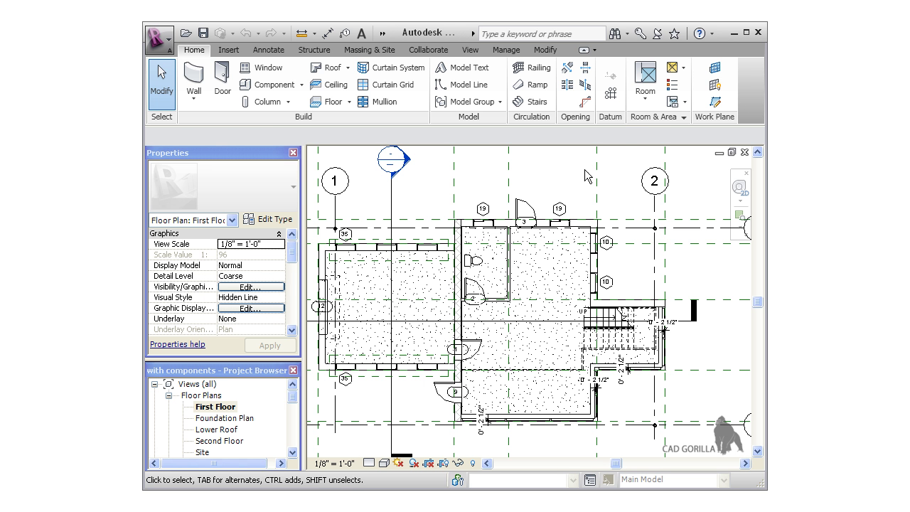
Place tagged rooms in the large central, left and small upper spaces of the First Floor
left_click(643, 75)
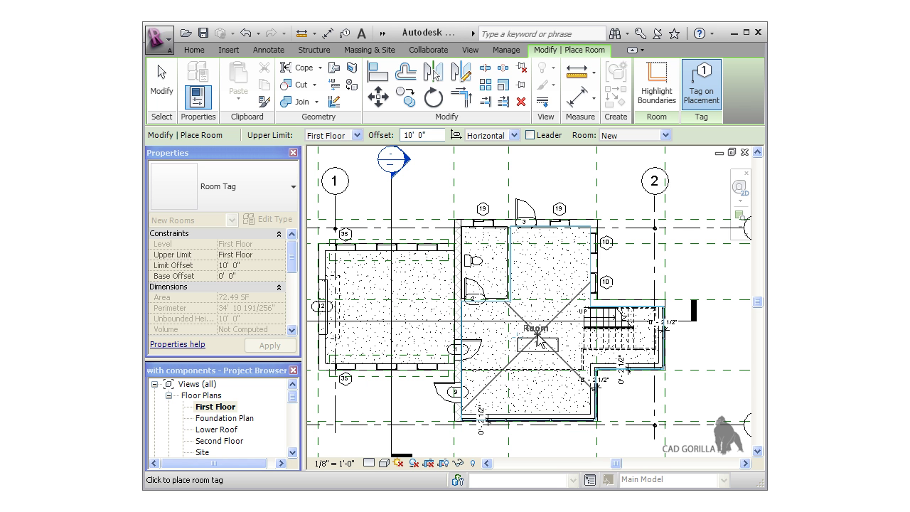
left_click(539, 340)
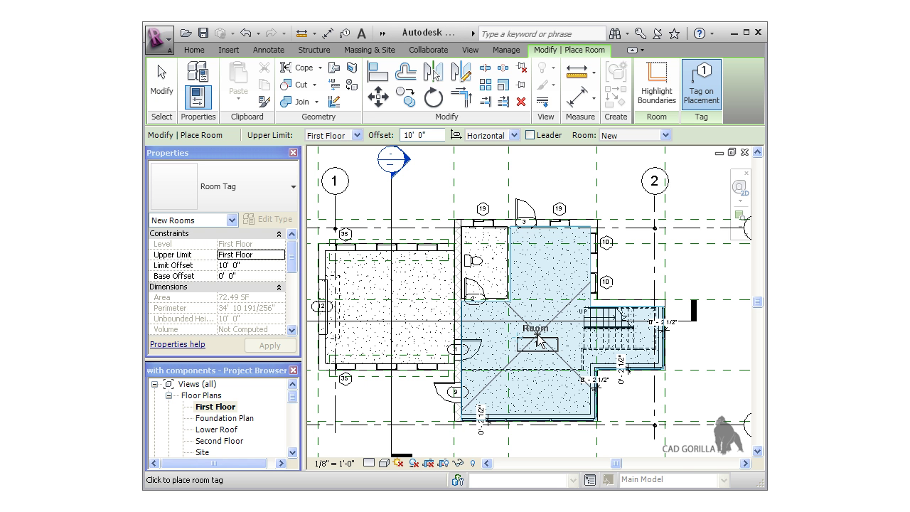
left_click(385, 305)
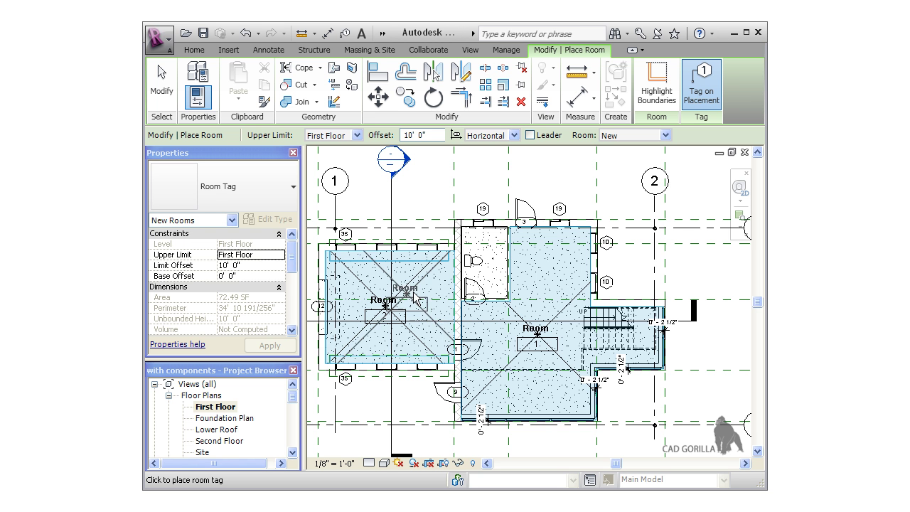
left_click(487, 263)
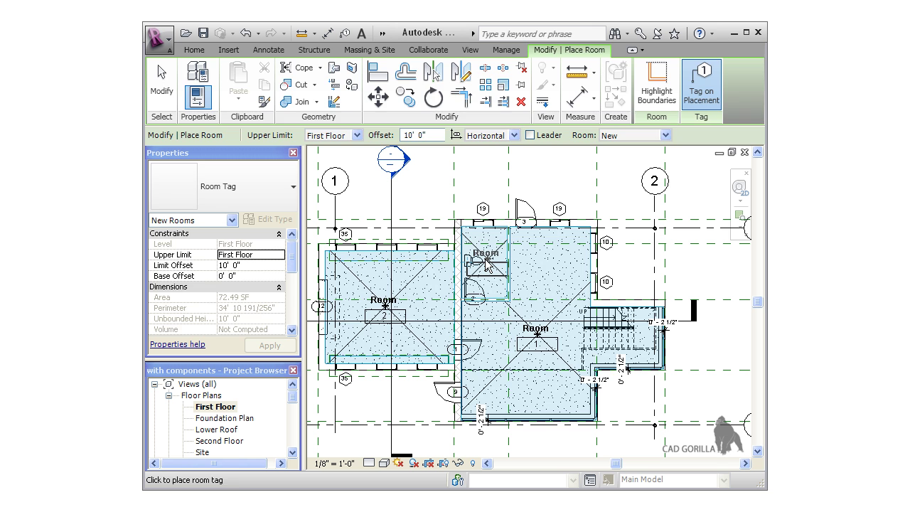
key("Escape")
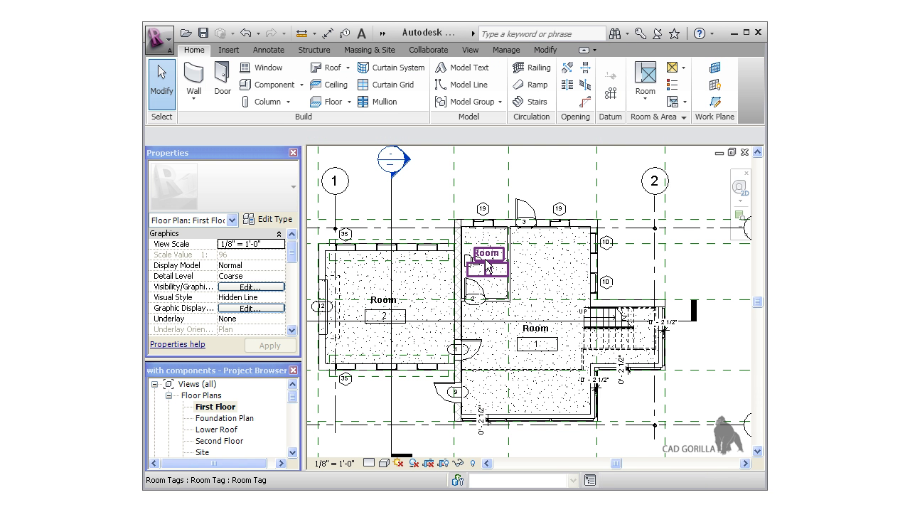
Rename the central room to Living Room and the left room to Garage
double_click(538, 330)
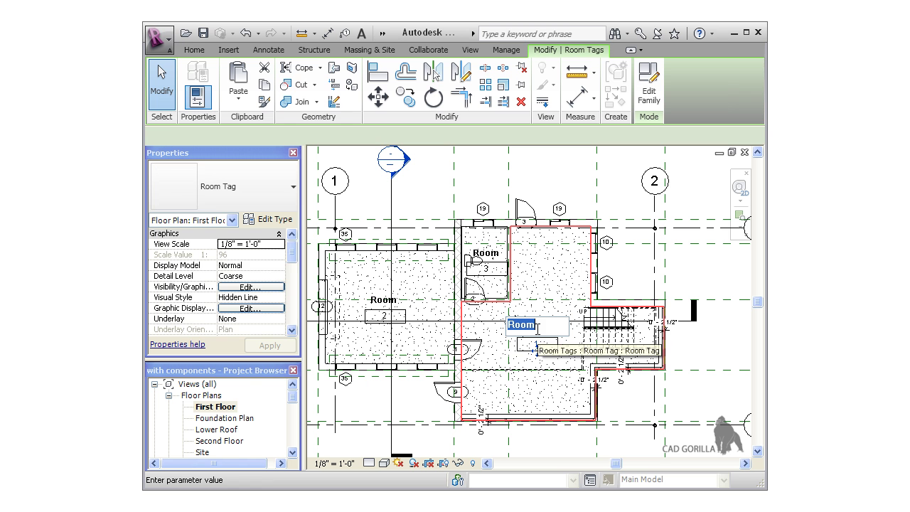
type("Liv")
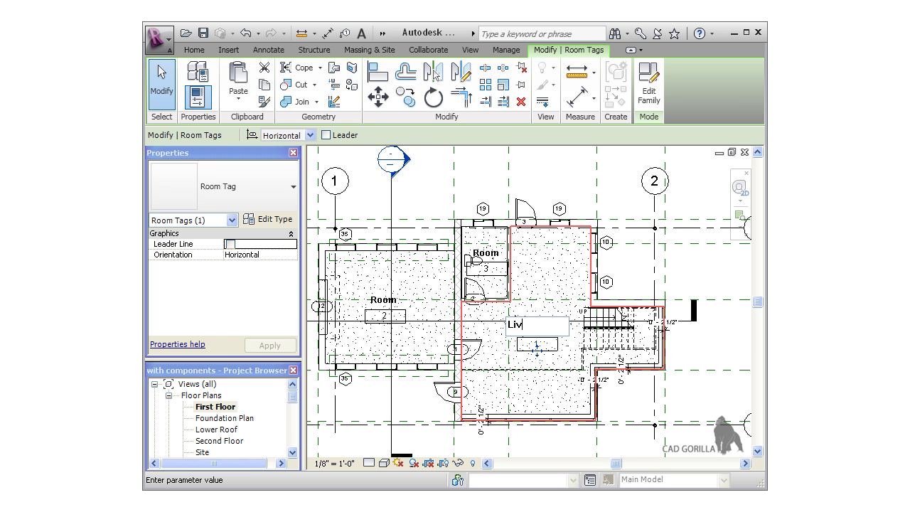
type("ing Room")
left_click(537, 394)
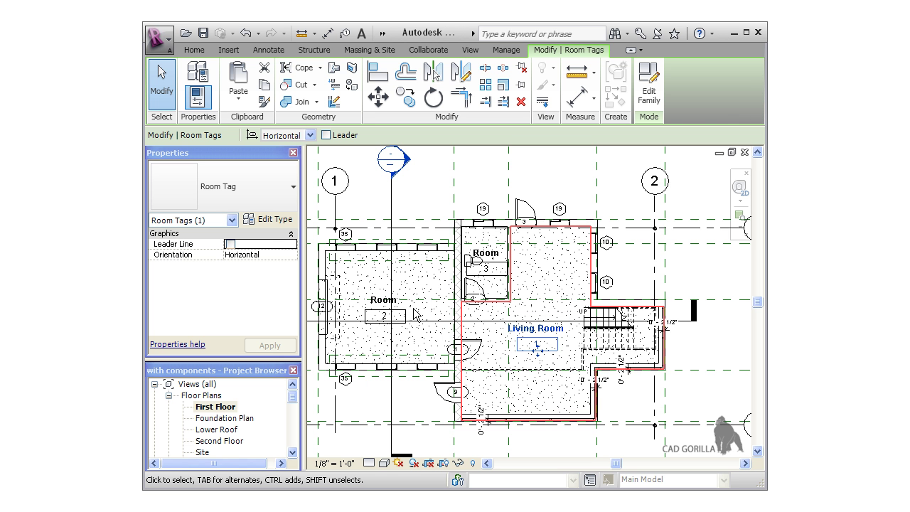
double_click(383, 299)
type("G")
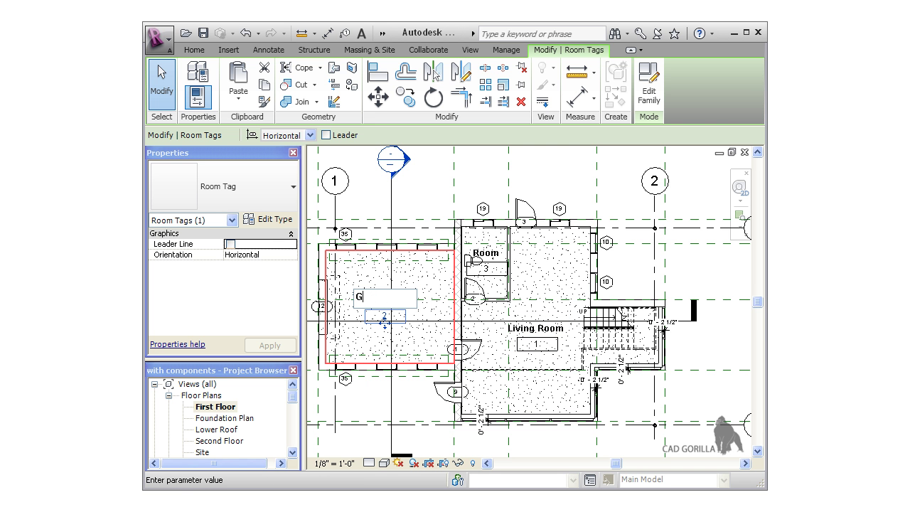
type("arage")
left_click(429, 300)
Rename the small upper room to Bathroom
left_click(484, 256)
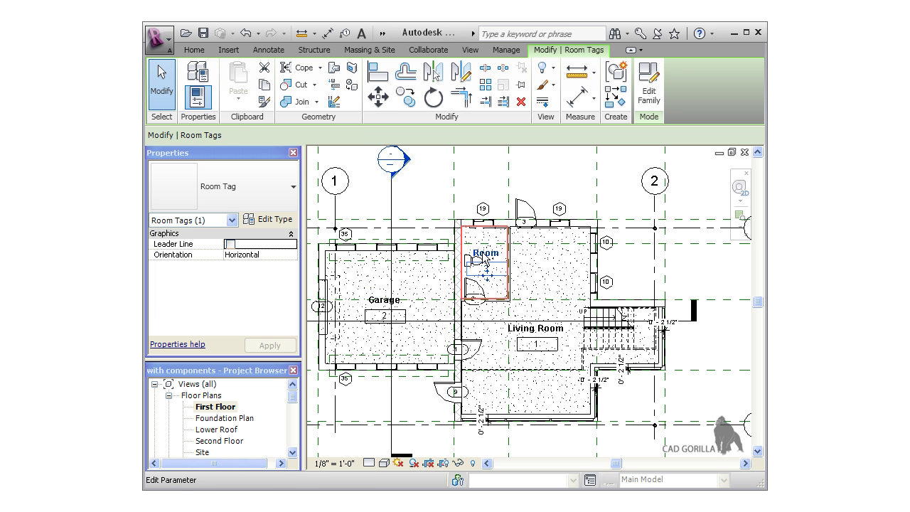
left_click(483, 253)
type("Bathroom")
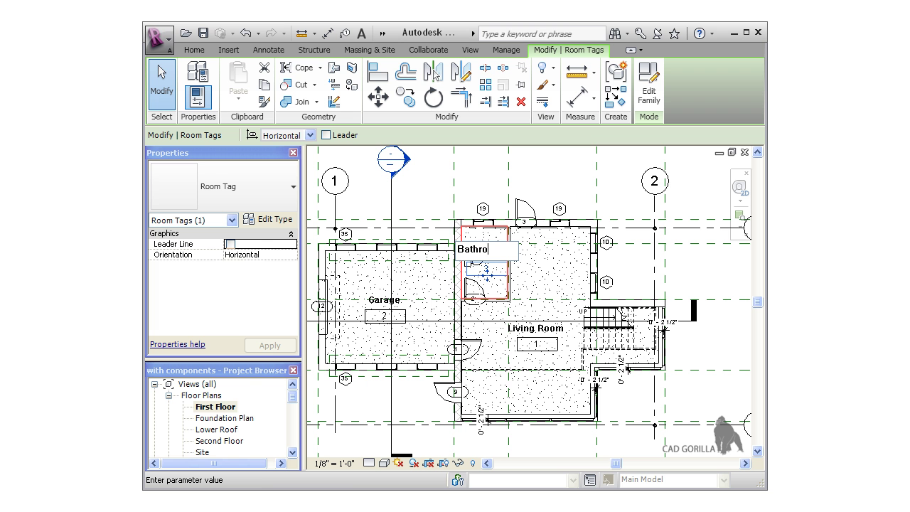
left_click(527, 268)
key("Escape")
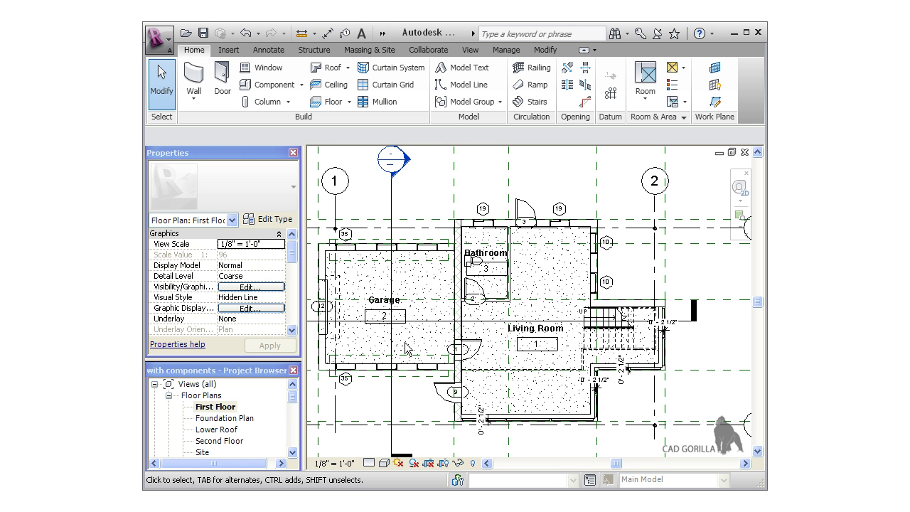
On the Second Floor plan, place rooms 4–7 in the left, right-of-centre, small central and lower central spaces
double_click(239, 444)
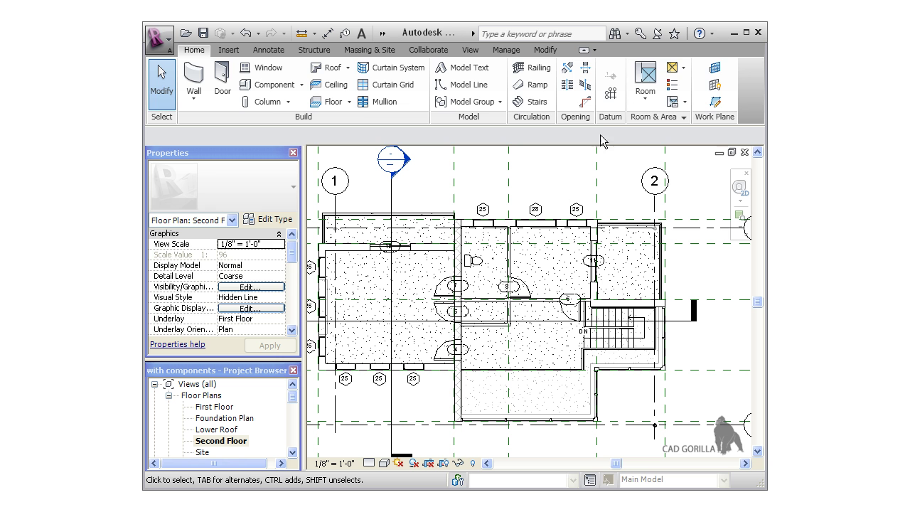
left_click(644, 84)
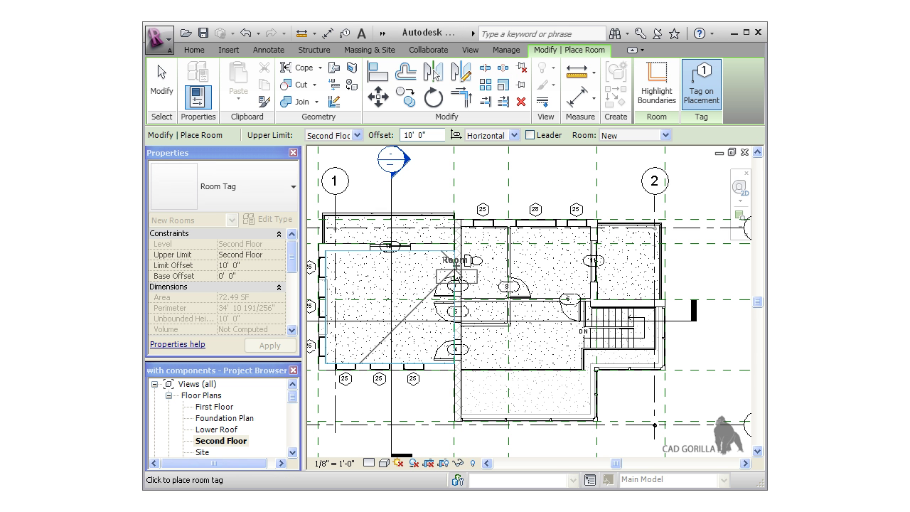
left_click(382, 304)
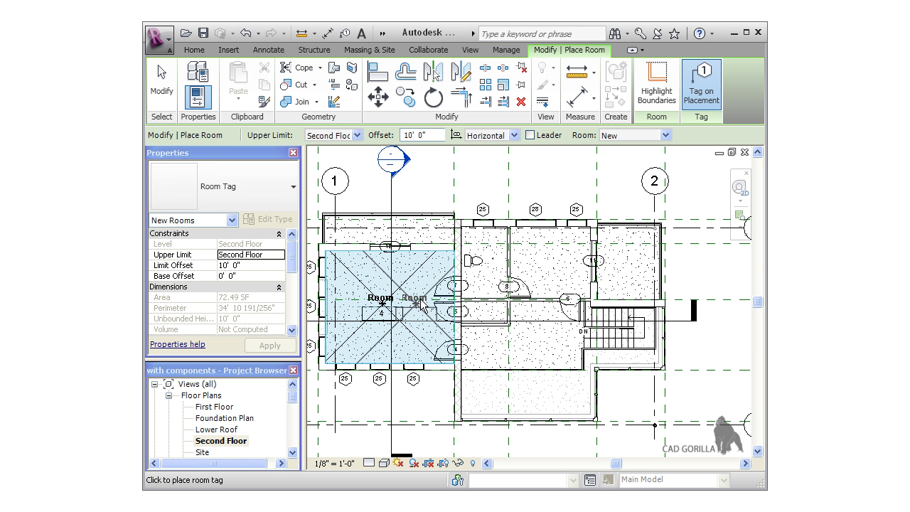
left_click(551, 262)
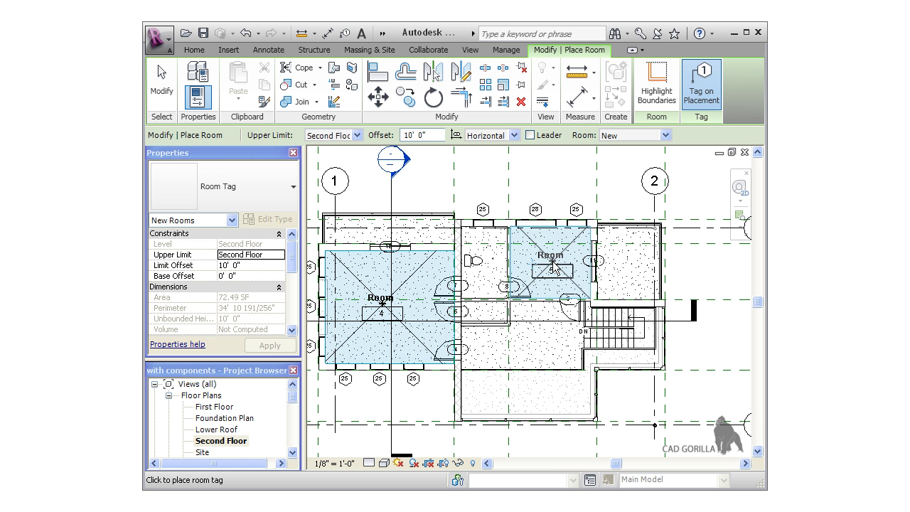
left_click(482, 261)
left_click(481, 306)
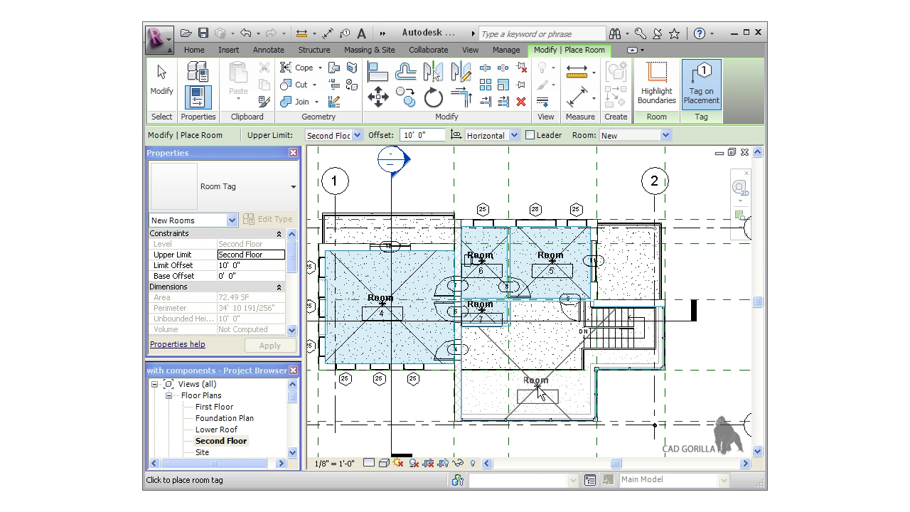
key("Escape")
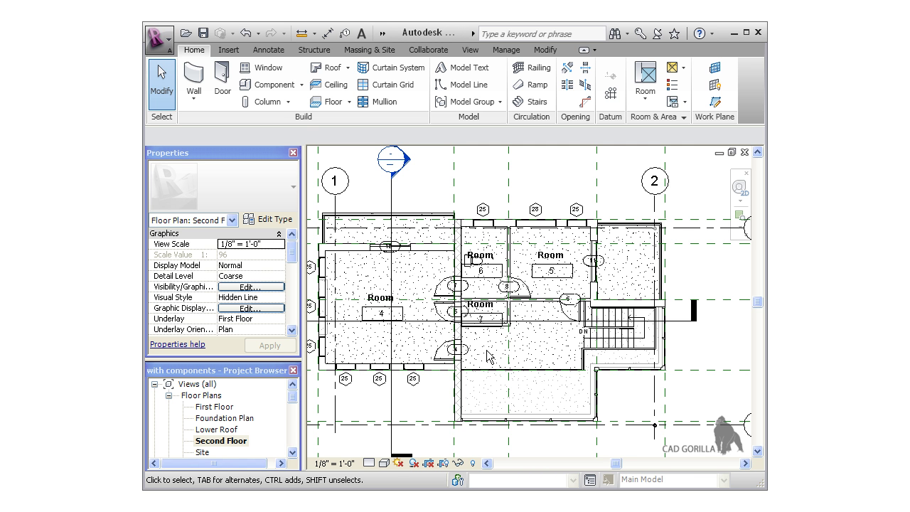
Rename room 4 to Master Bedroom and room 6 to Bathroom
double_click(377, 296)
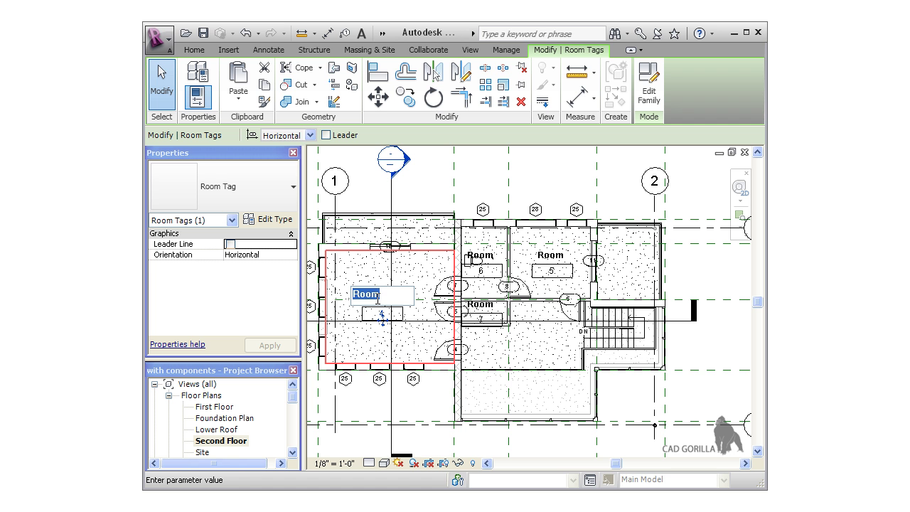
type("Master Be")
type("droom")
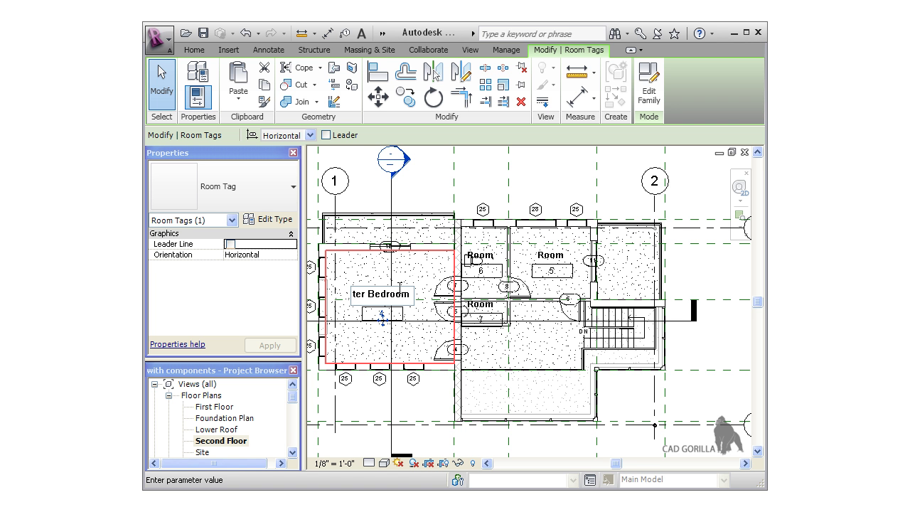
left_click(480, 260)
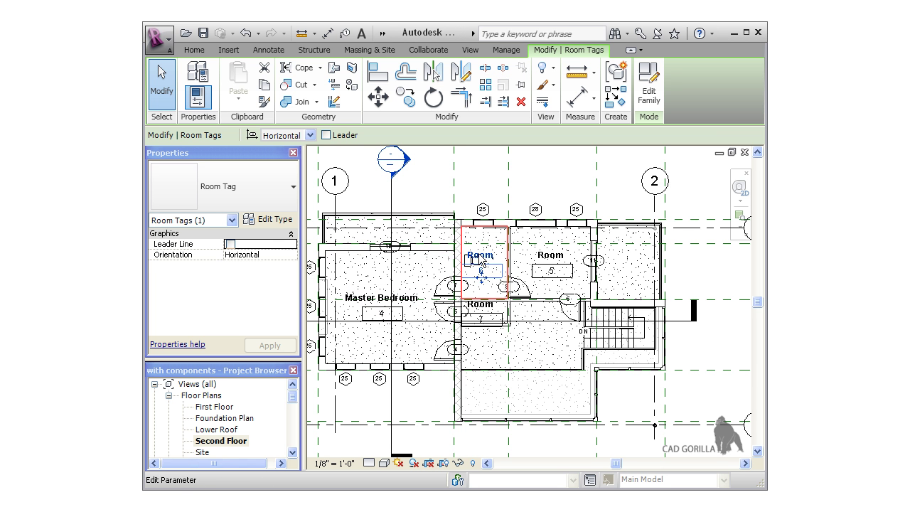
left_click(481, 257)
type("Bathroom")
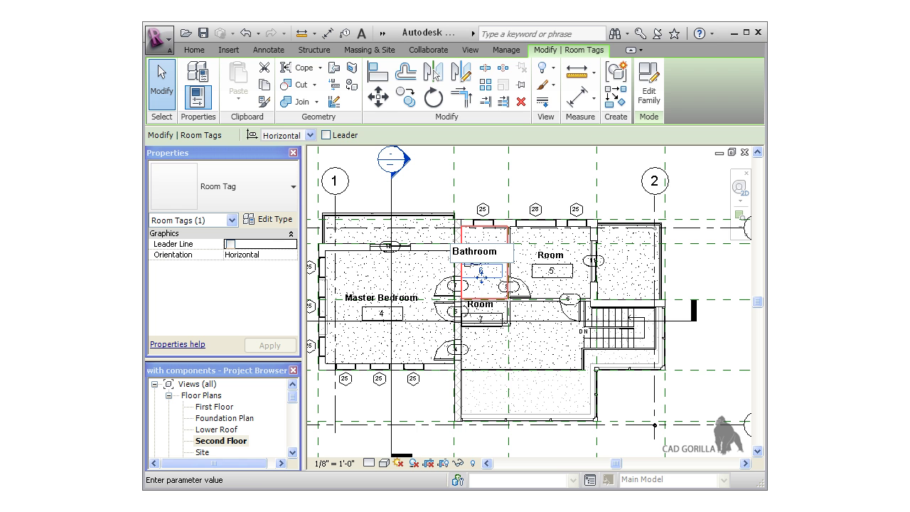
left_click(481, 313)
Rename room 7 to Closet and room 5 to Guest Bedroom
left_click(481, 306)
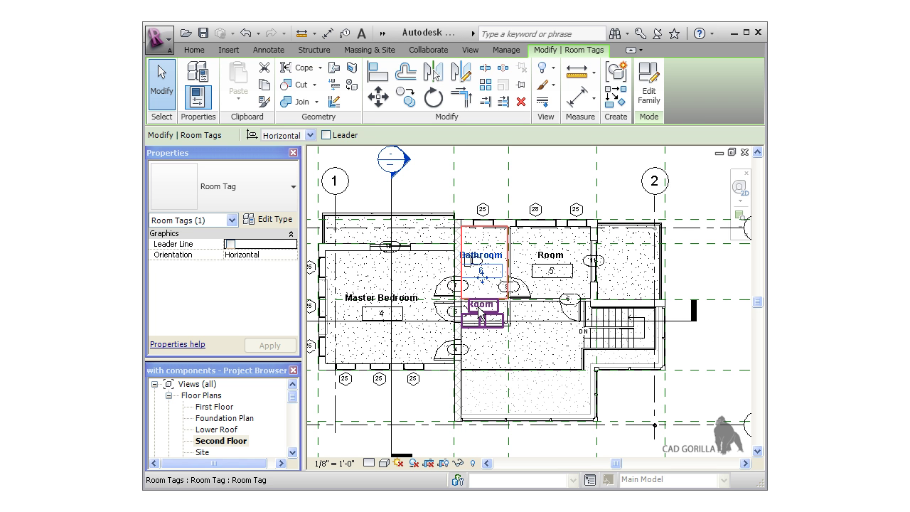
left_click(480, 305)
type("Closet")
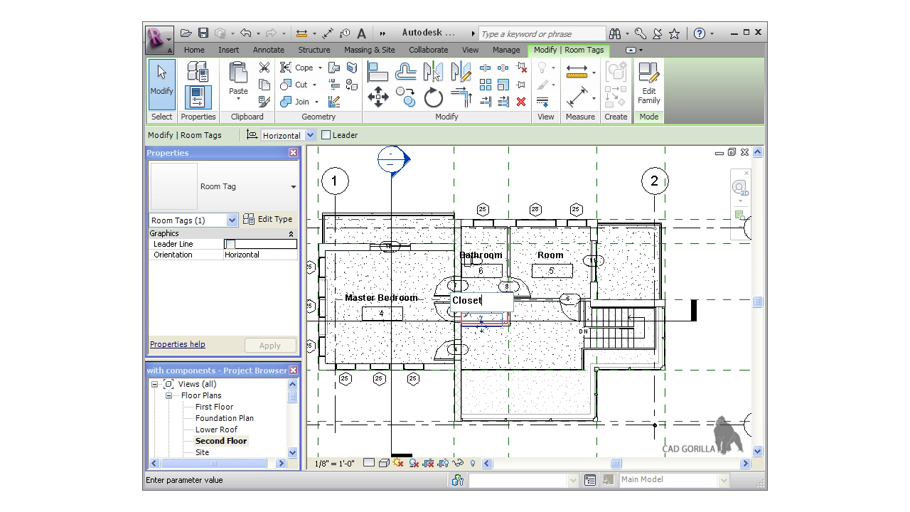
left_click(542, 254)
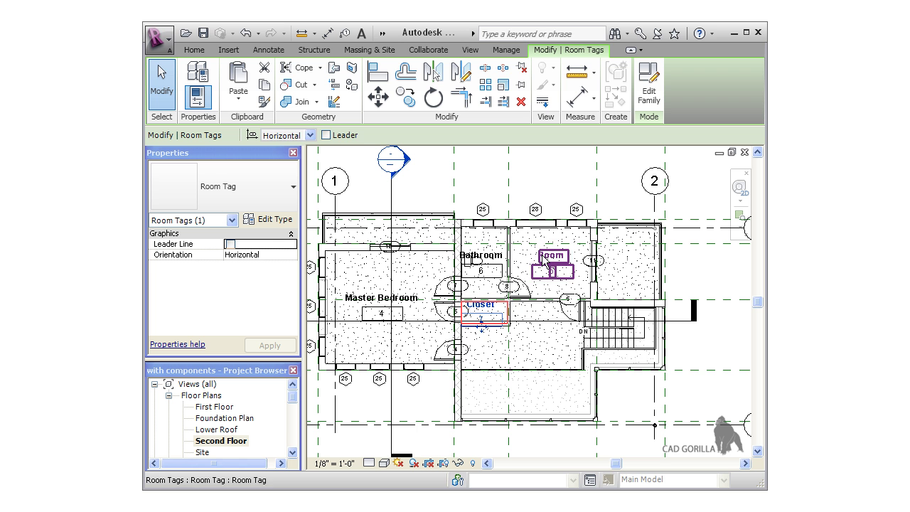
left_click(542, 254)
left_click(542, 256)
type("G")
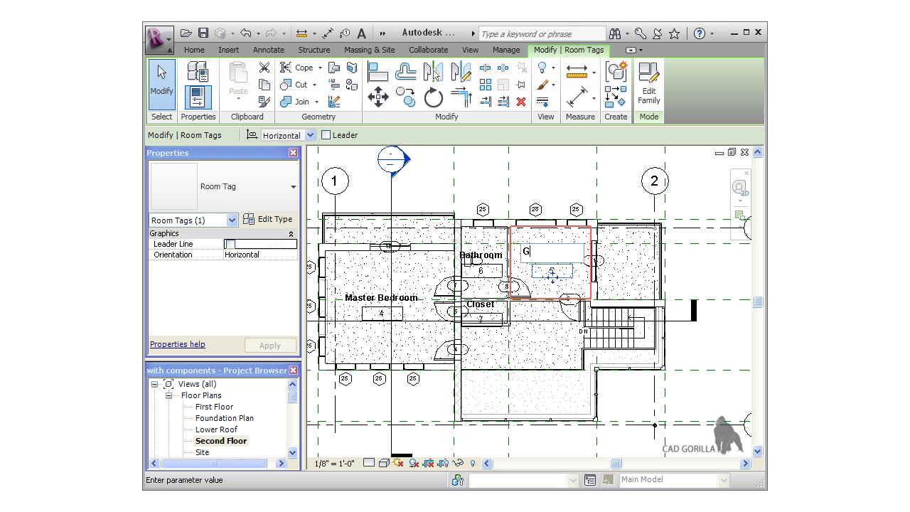
type("uest Bedroom")
left_click(532, 383)
left_click(537, 389)
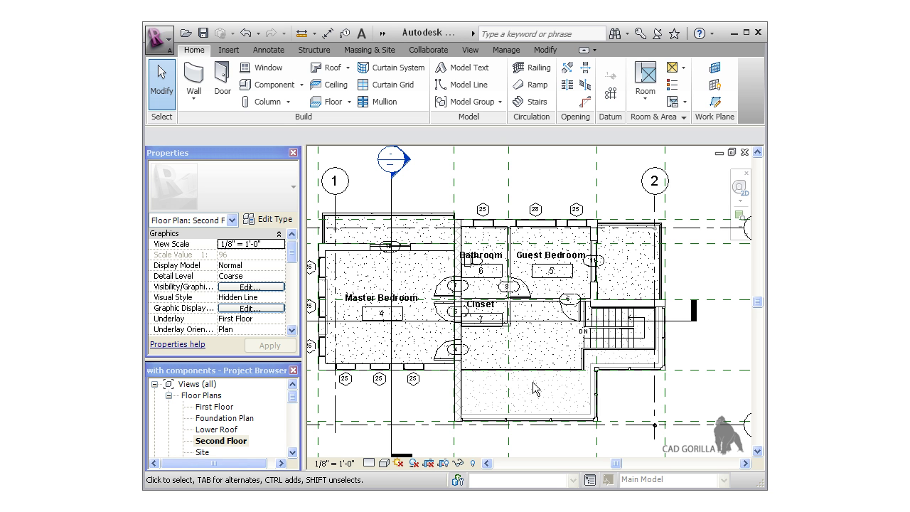
Draw a room separation line from the wall by room 4 to the stair wall corner
left_click(644, 105)
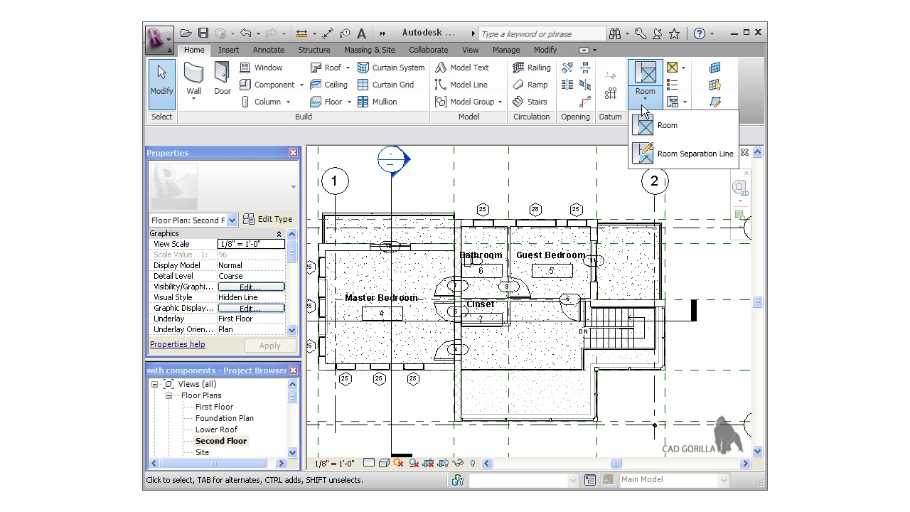
left_click(724, 155)
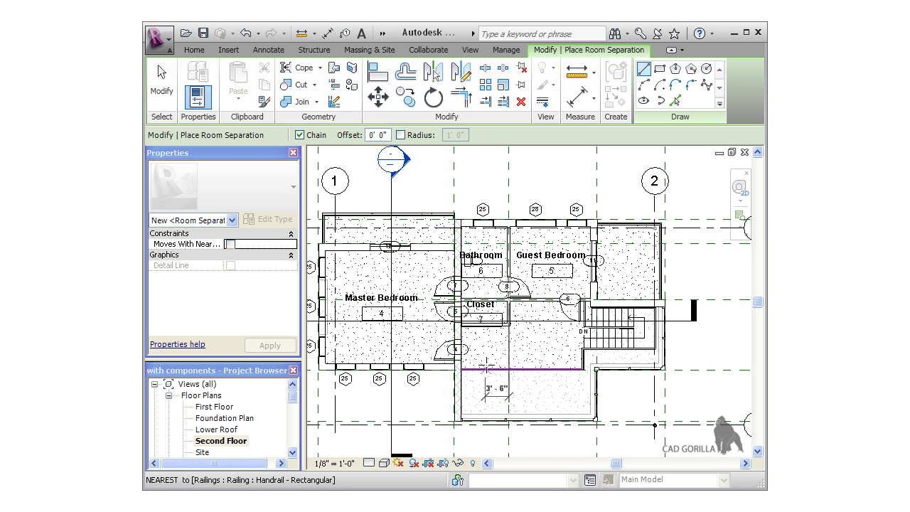
scroll(486, 368, "up", 5)
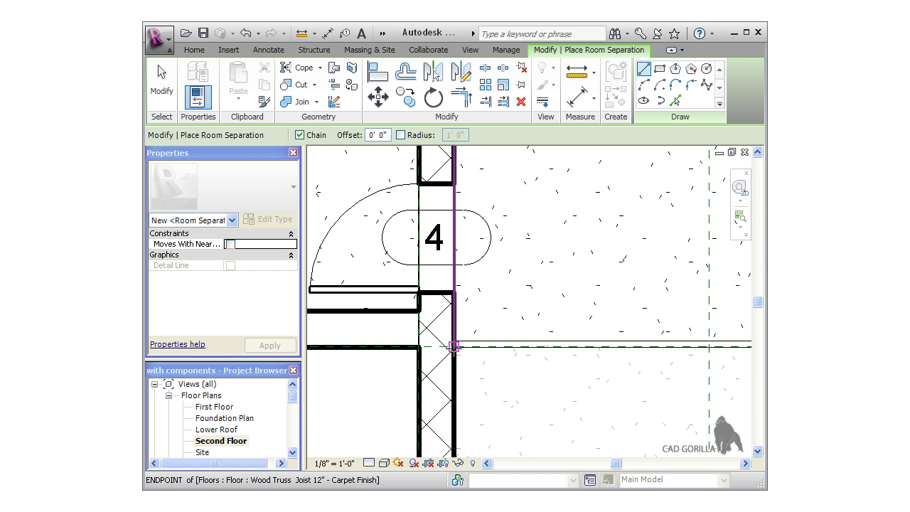
left_click(453, 347)
scroll(501, 346, "down", 3)
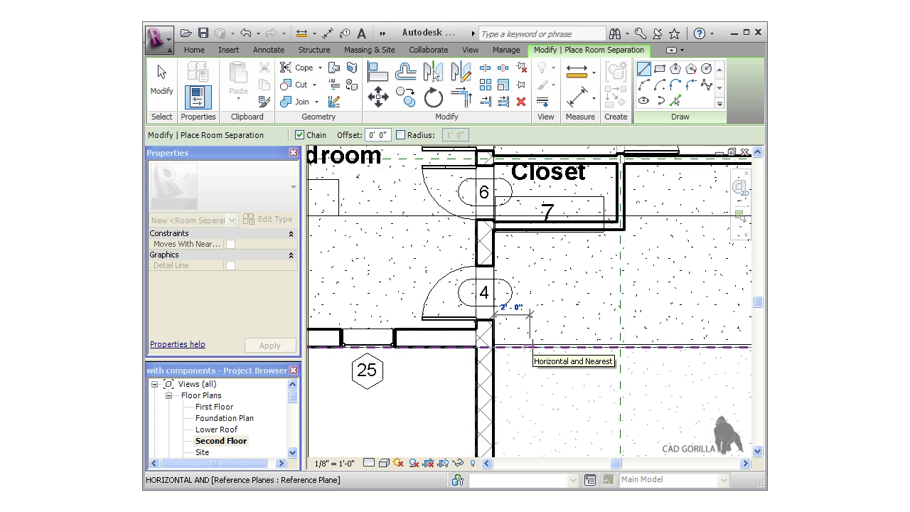
scroll(531, 346, "down", 2)
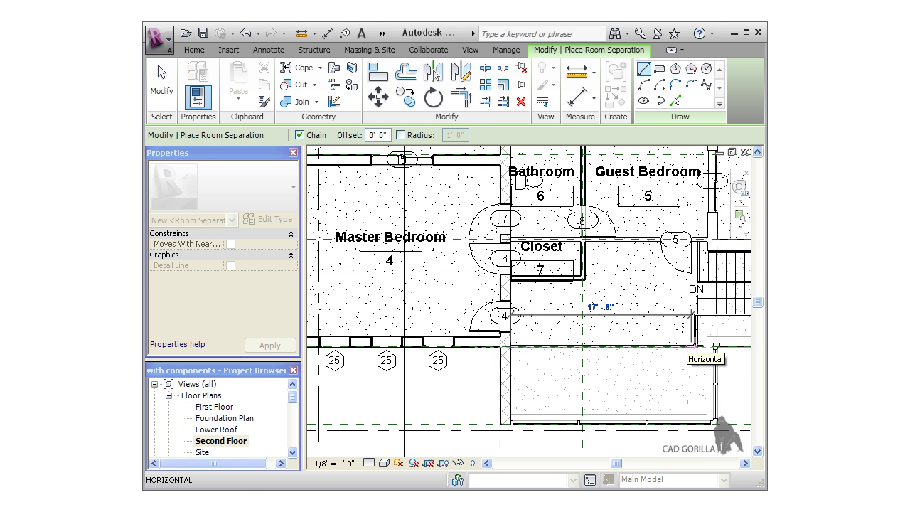
middle_click_drag(693, 346, 449, 358)
scroll(437, 353, "up", 2)
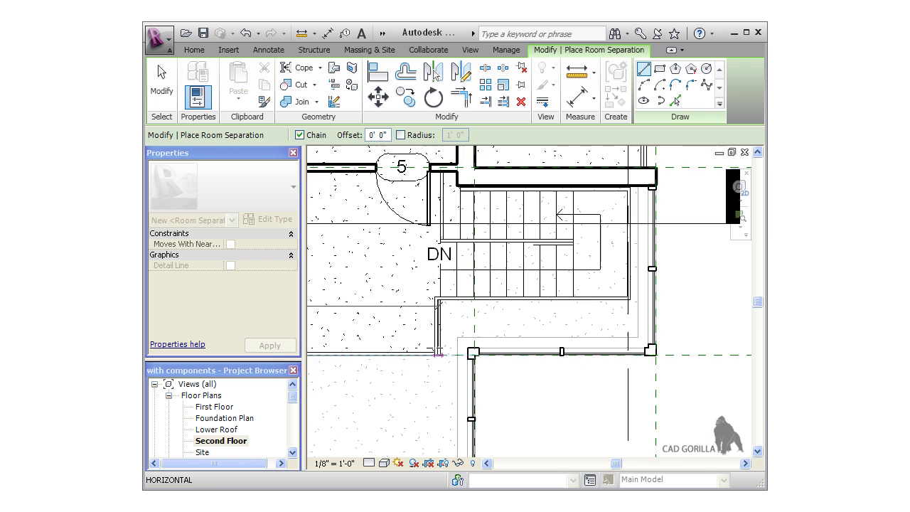
scroll(440, 354, "up", 2)
left_click(444, 359)
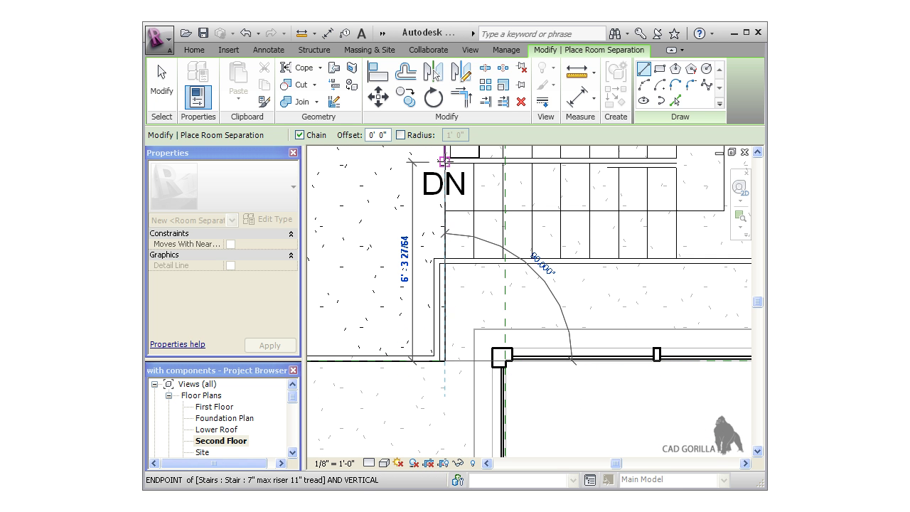
Extend the separation line along the stairs up to the upper wall corner, closing off the hallway
left_click(443, 159)
middle_click_drag(444, 159, 422, 336)
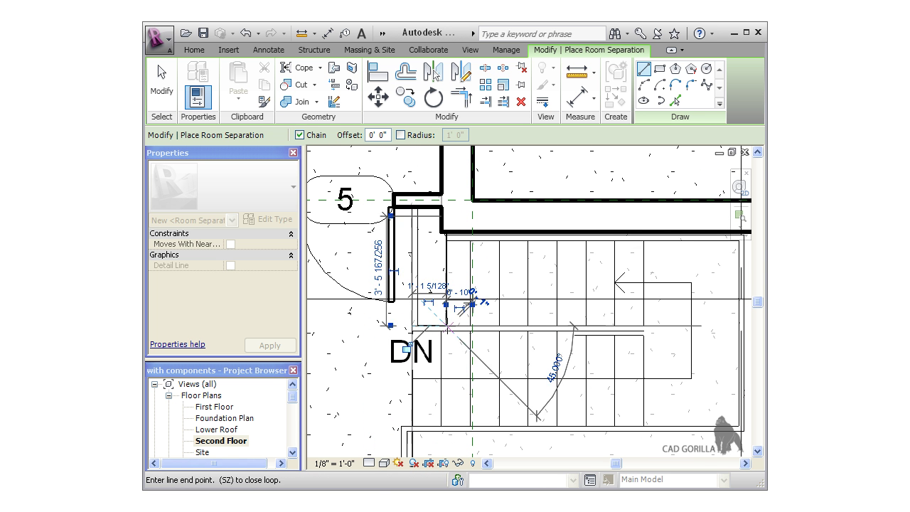
left_click(446, 231)
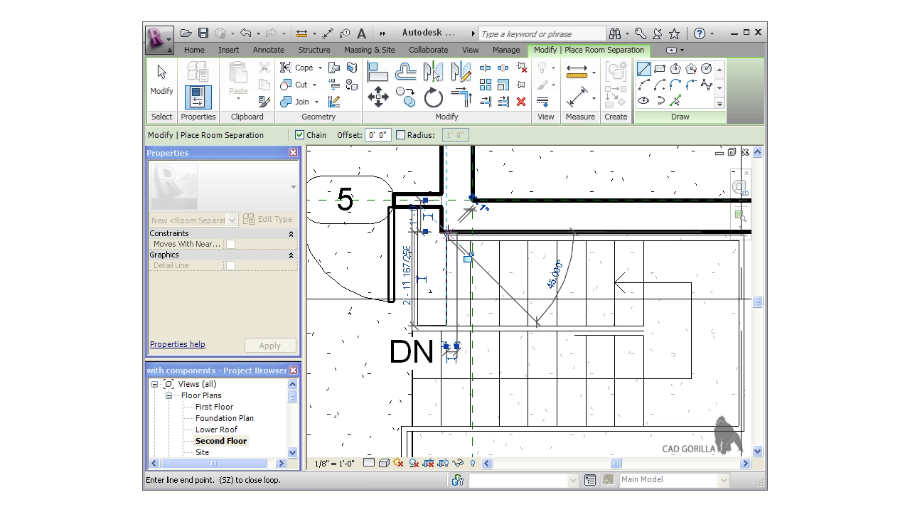
key("Escape")
key("Escape")
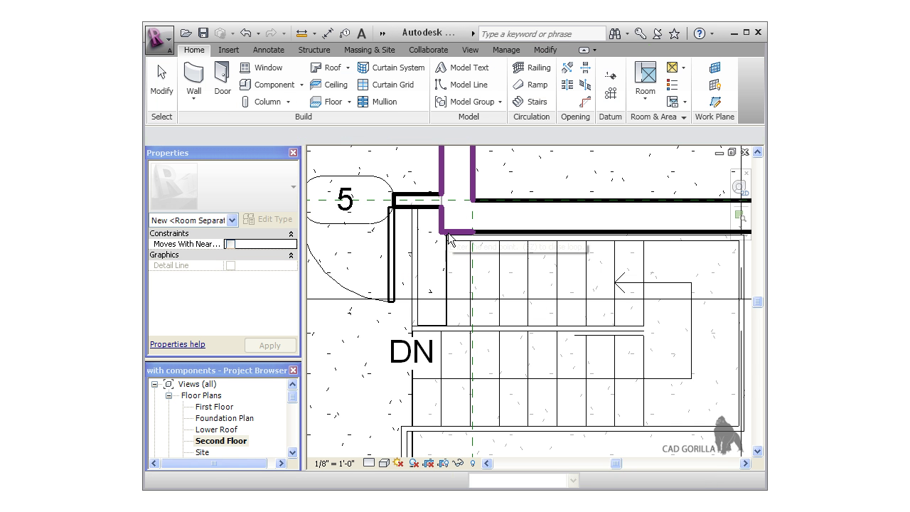
scroll(434, 238, "down", 4)
middle_click_drag(350, 286, 493, 292)
Place a new room, Room 8, in the enclosed area beside the stairs
left_click(645, 82)
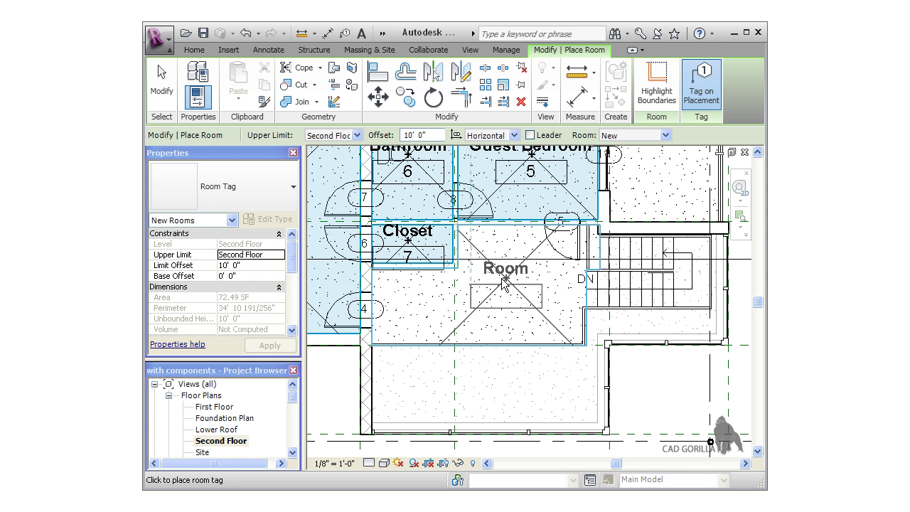
left_click(504, 281)
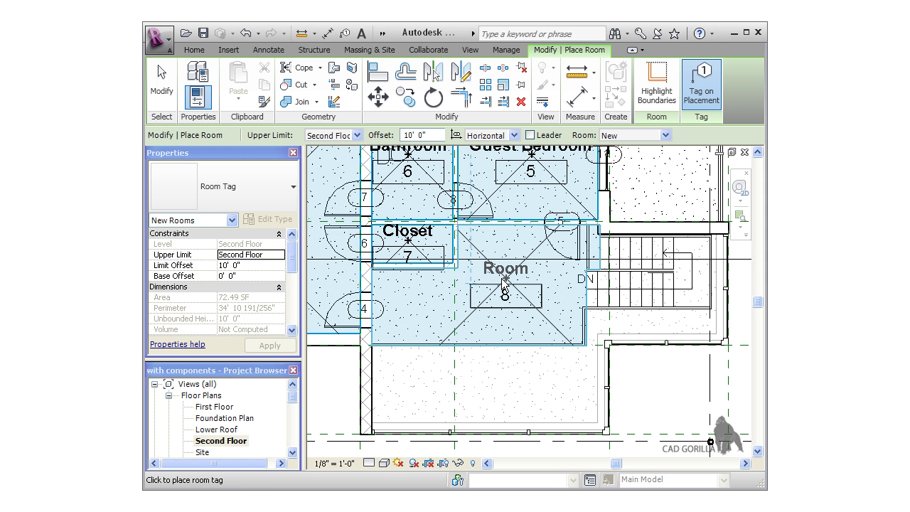
key("Escape")
Rename Room 8 to Loft
left_click(504, 279)
left_click(503, 269)
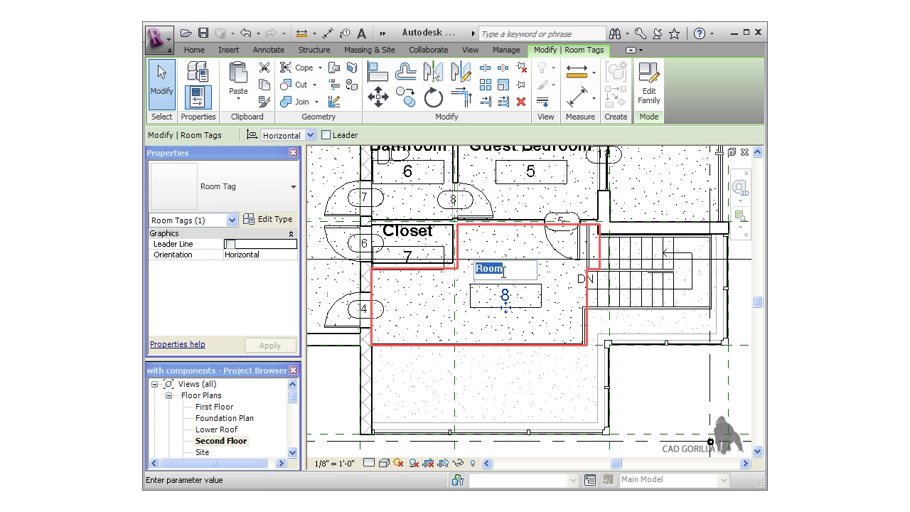
type("Loft")
left_click(511, 374)
left_click(510, 374)
scroll(510, 374, "down", 1)
scroll(510, 374, "down", 2)
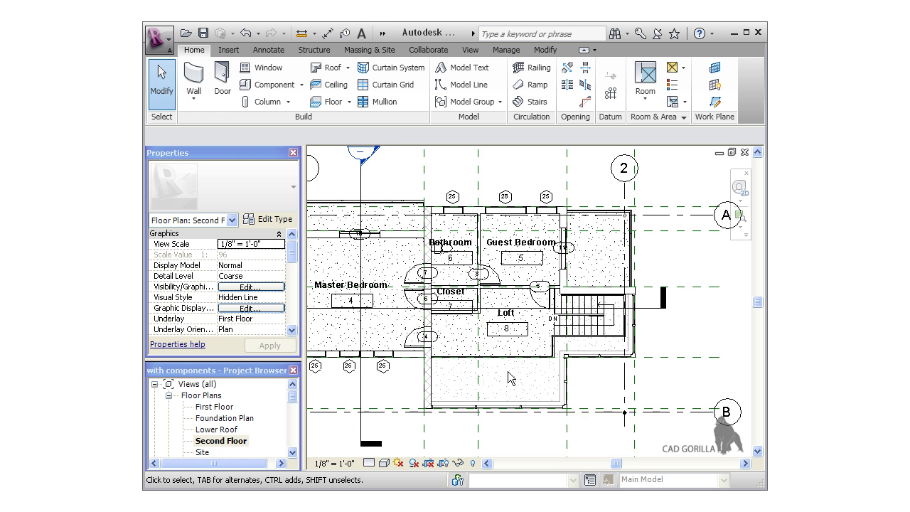